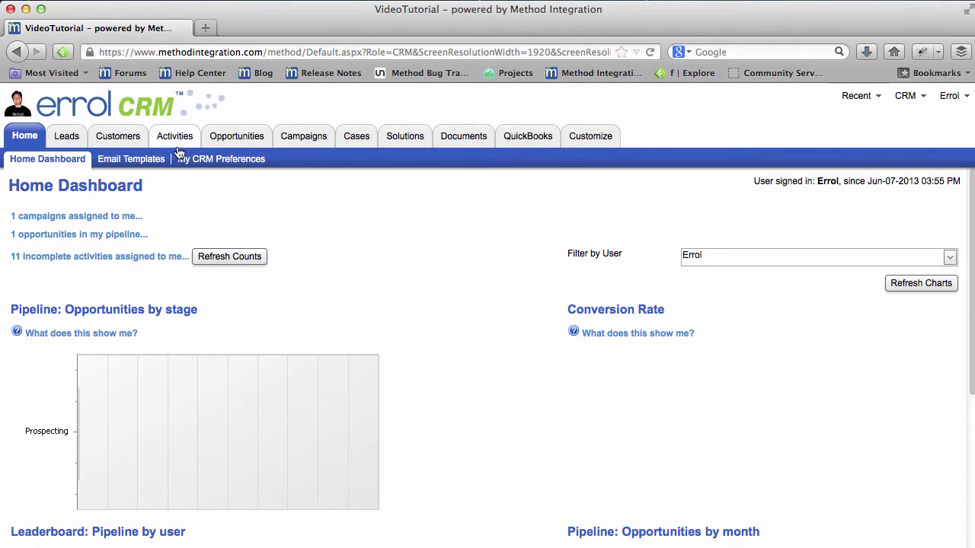
left_click(177, 142)
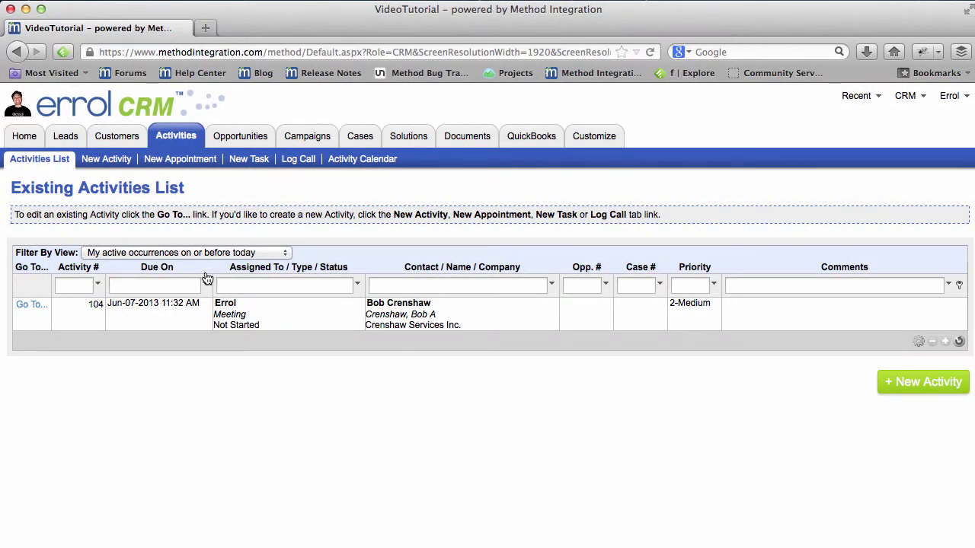
left_click(180, 254)
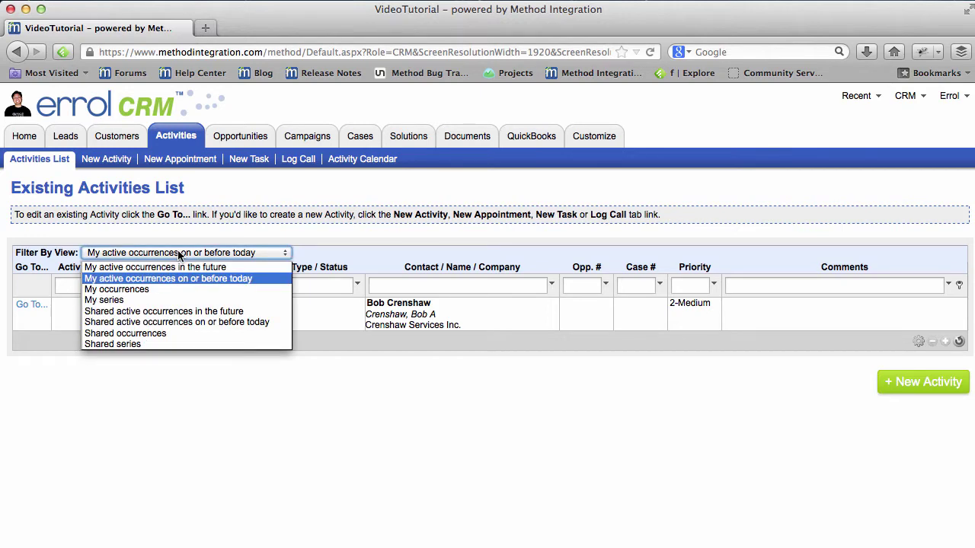
left_click(169, 289)
left_click(170, 290)
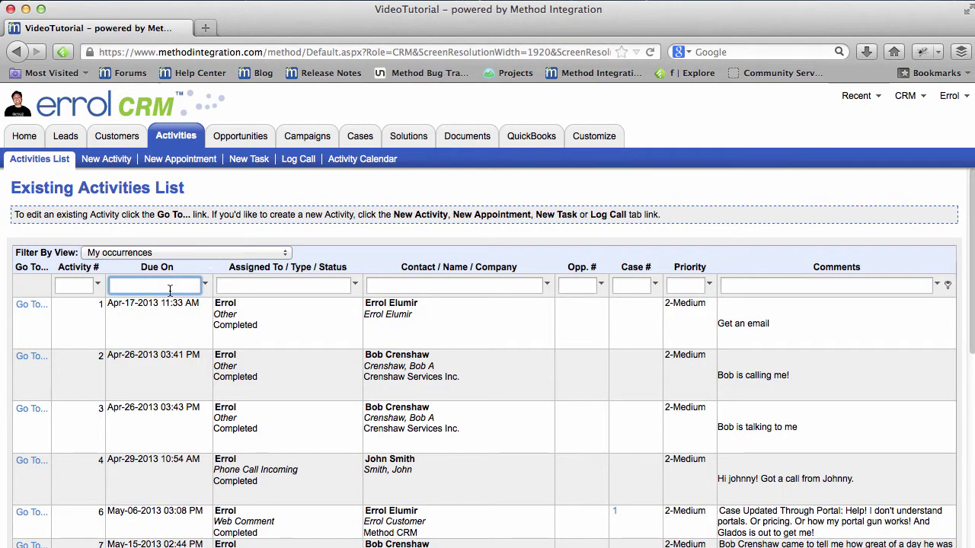
type("jun-2013")
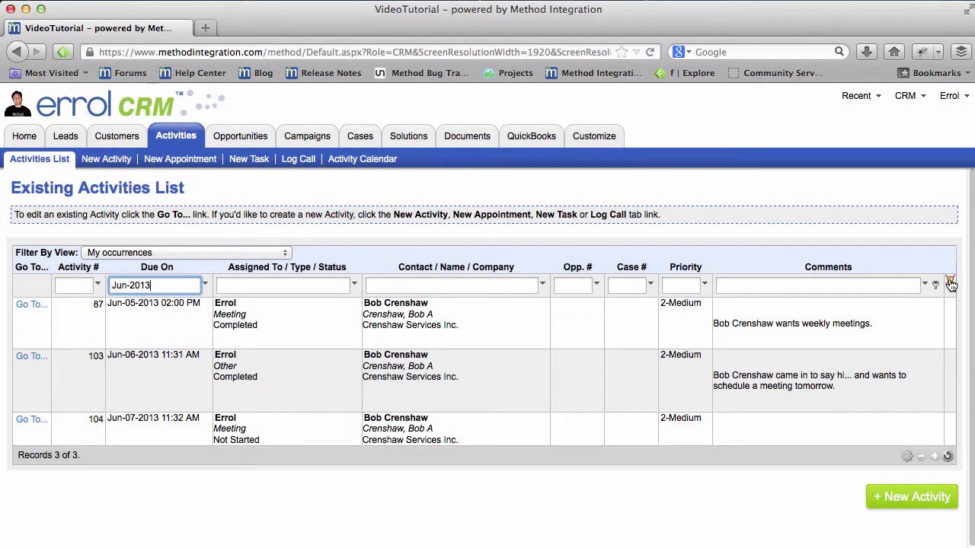
left_click(950, 283)
left_click(240, 253)
left_click(216, 277)
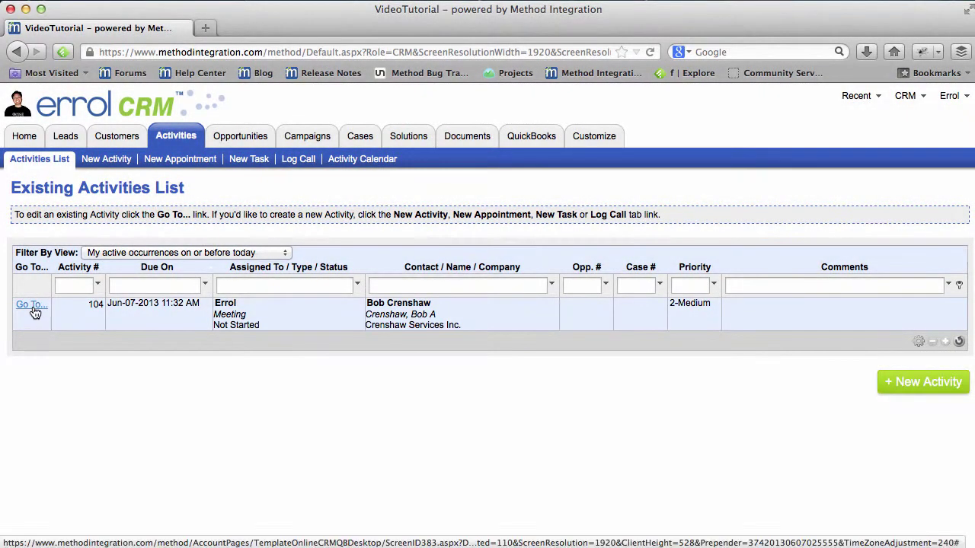
- Open activity 104 for editing and review its comments, recent history and link to 103
left_click(31, 306)
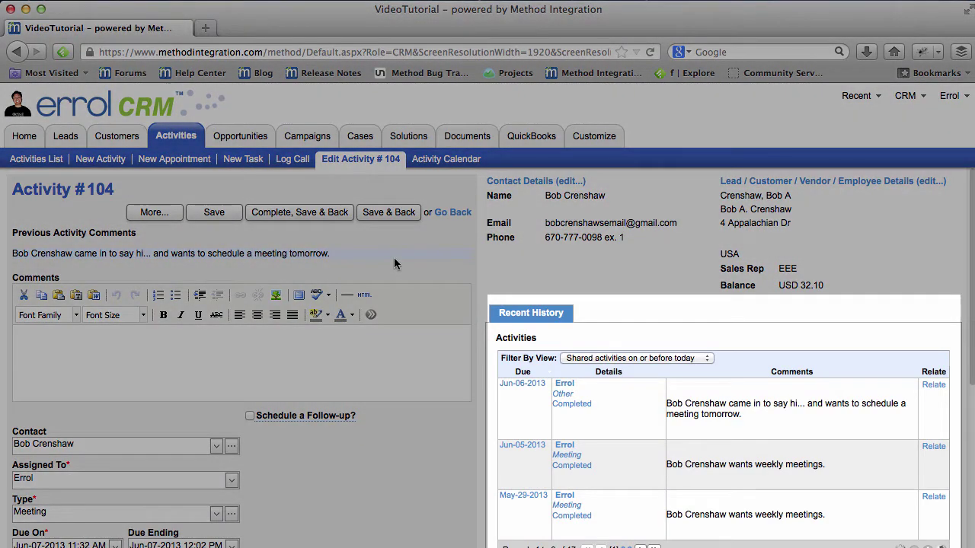
scroll(393, 263, "down", 1)
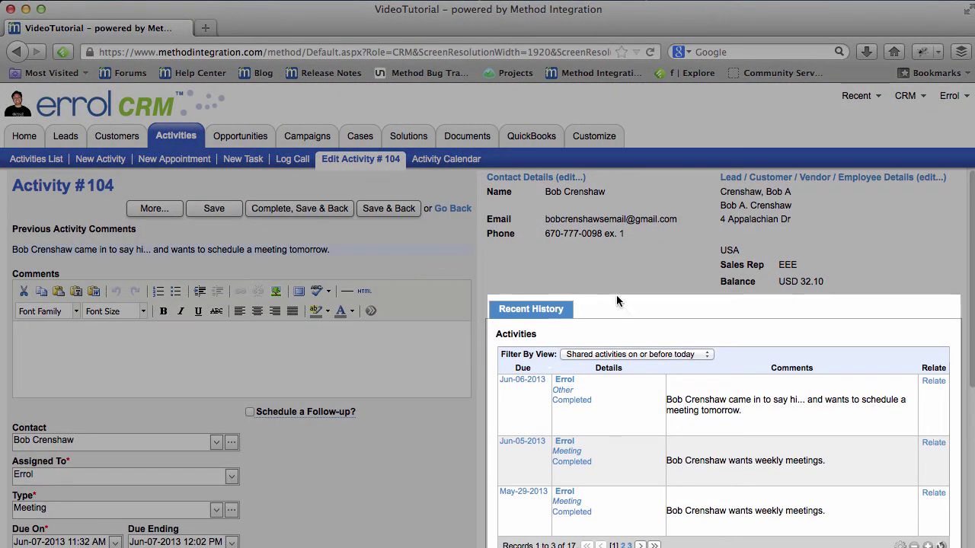
scroll(652, 320, "down", 1)
scroll(652, 320, "down", 2)
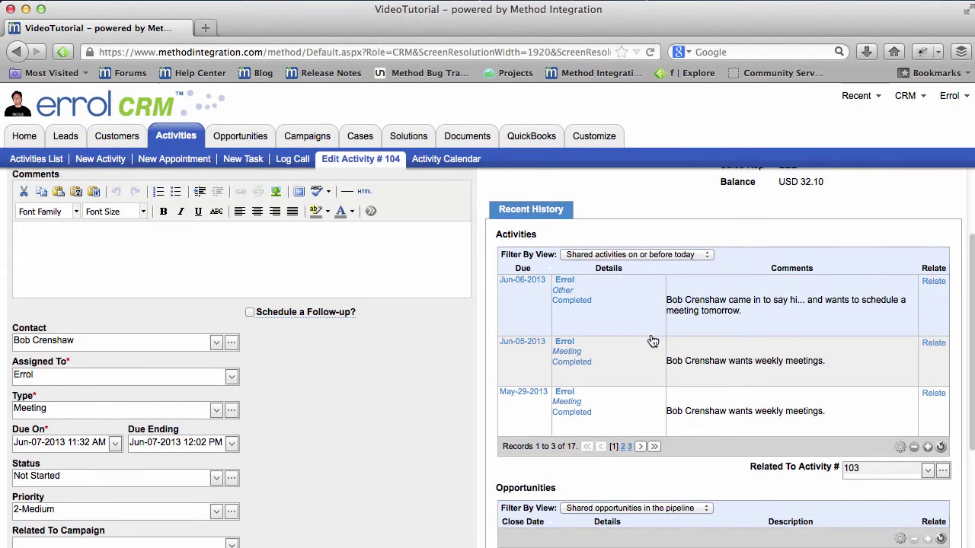
scroll(830, 483, "down", 2)
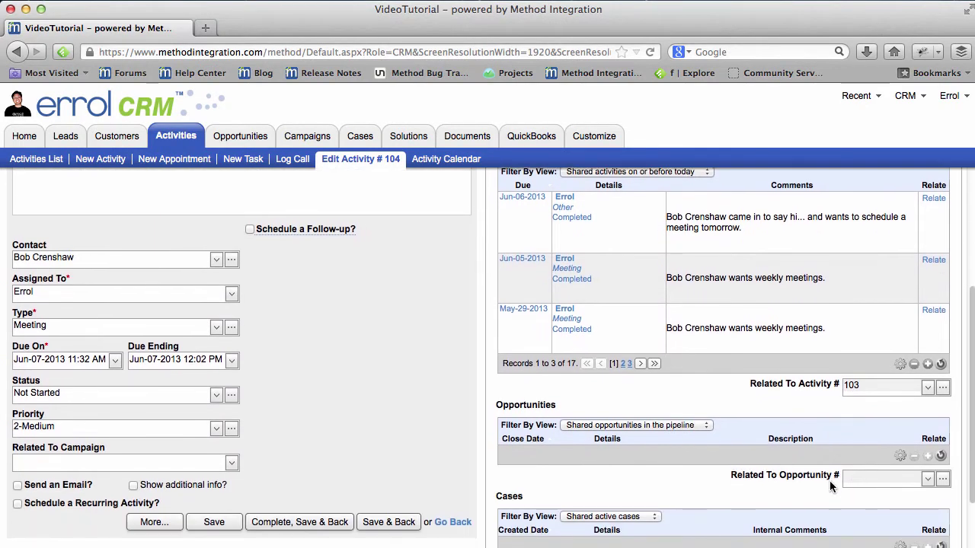
scroll(829, 480, "down", 1)
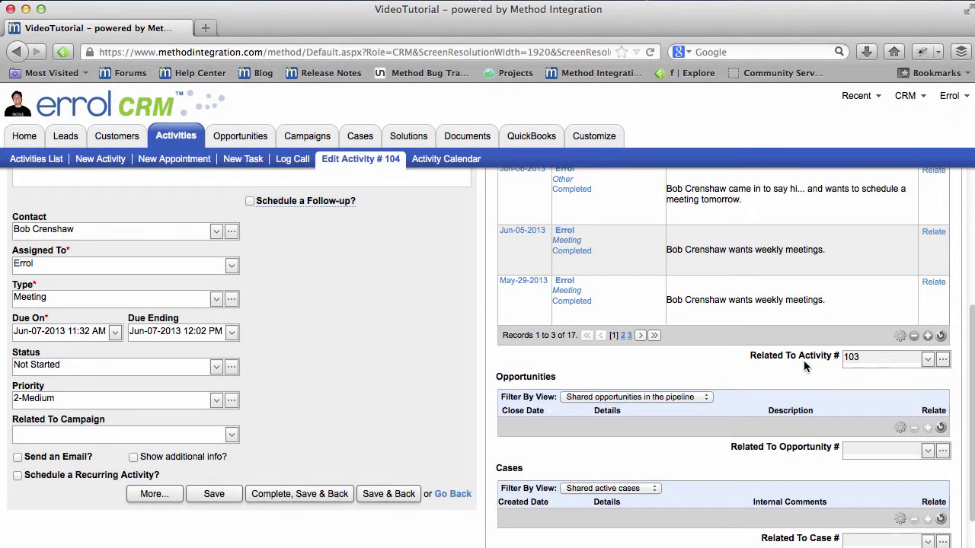
scroll(805, 366, "up", 5)
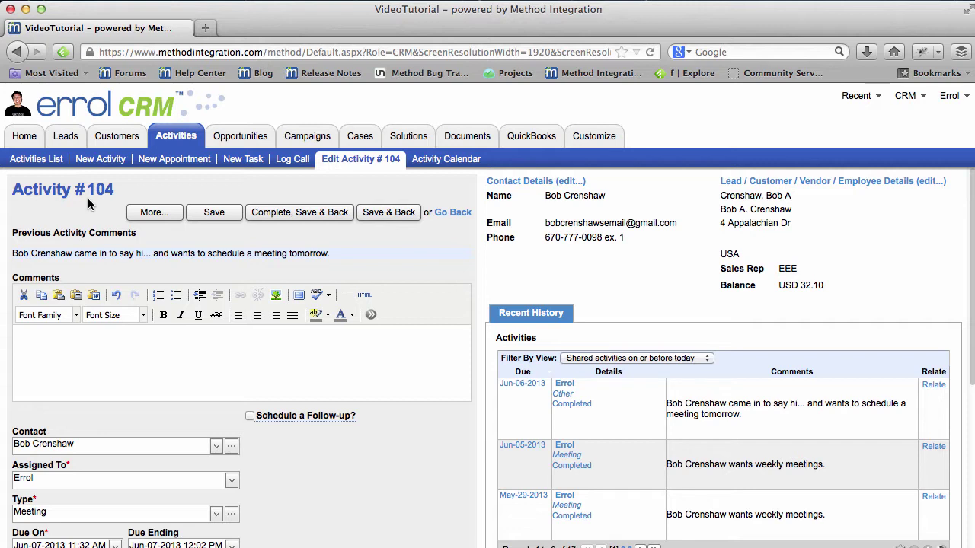
left_click(85, 359)
type("Bob Crenshaw wants us to call him.")
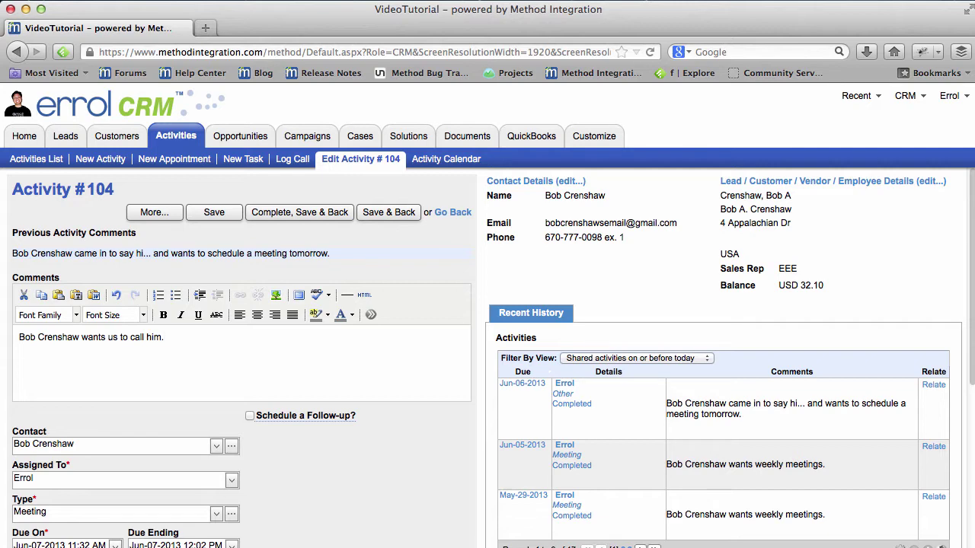
scroll(487, 350, "down", 3)
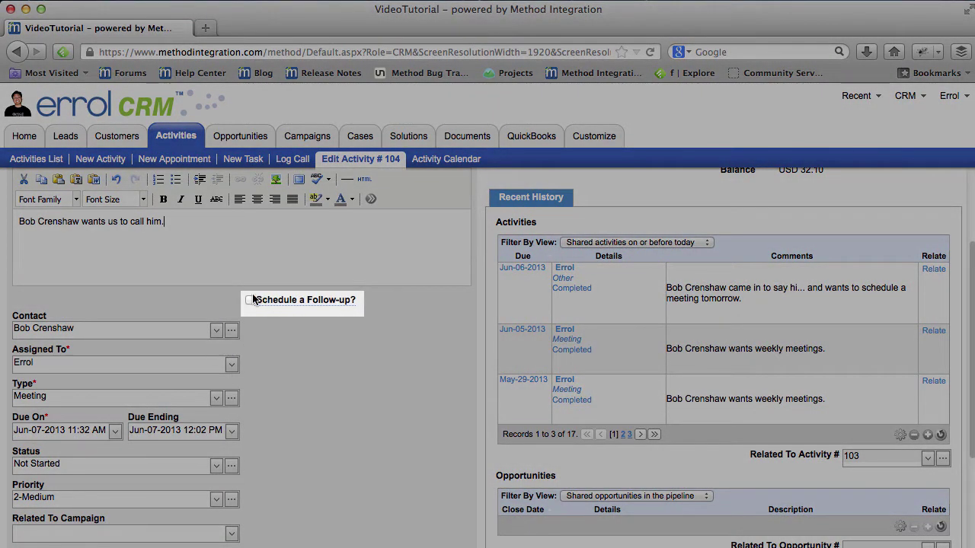
- Schedule a Phone Call Outgoing follow-up for activity 104
left_click(250, 300)
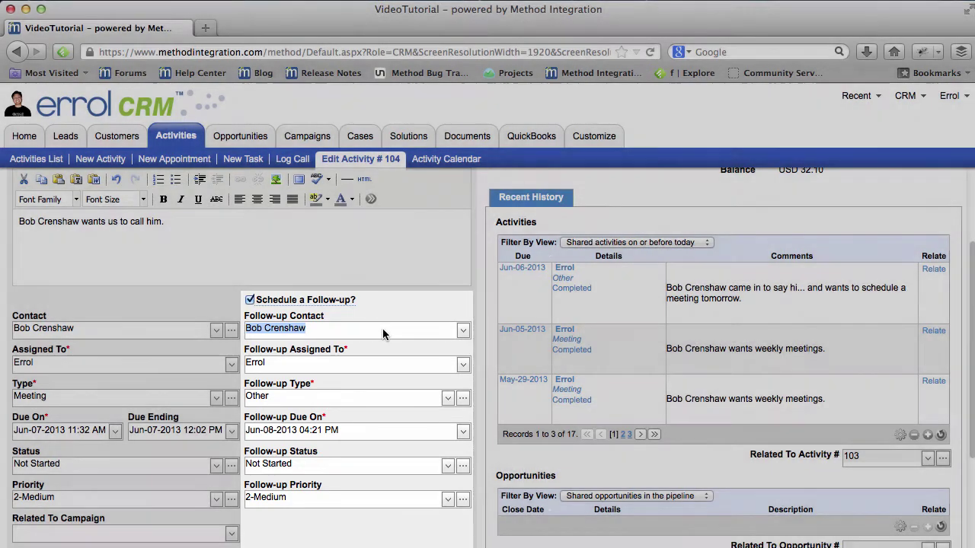
scroll(383, 333, "down", 3)
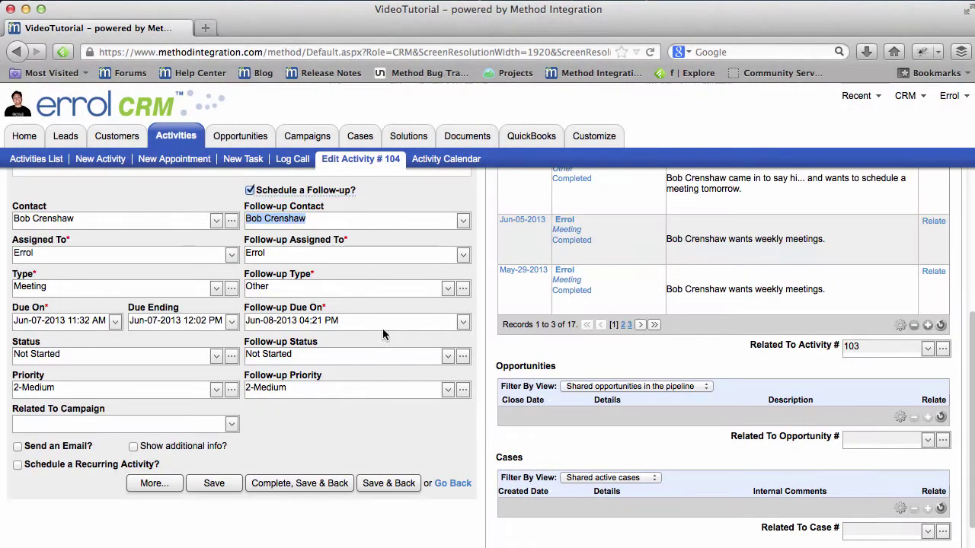
left_click(449, 289)
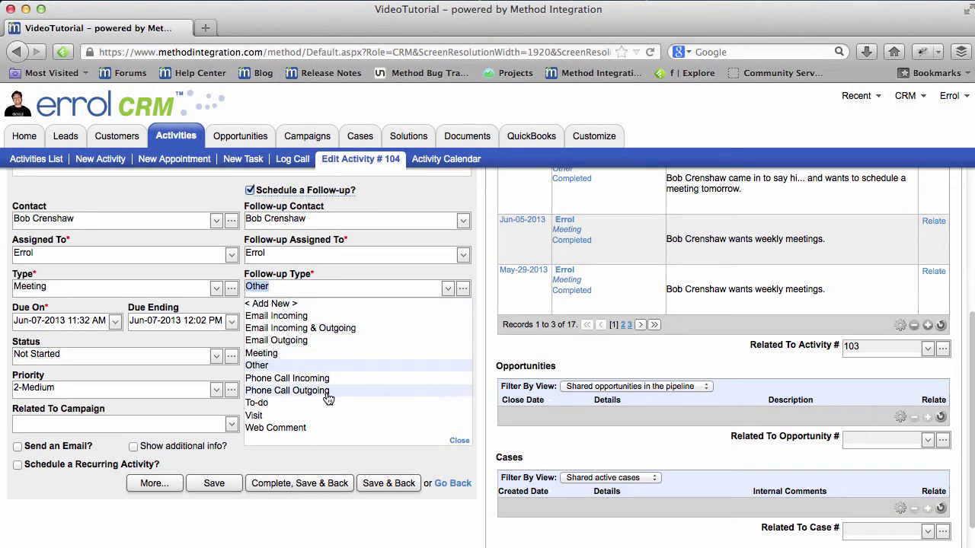
left_click(328, 391)
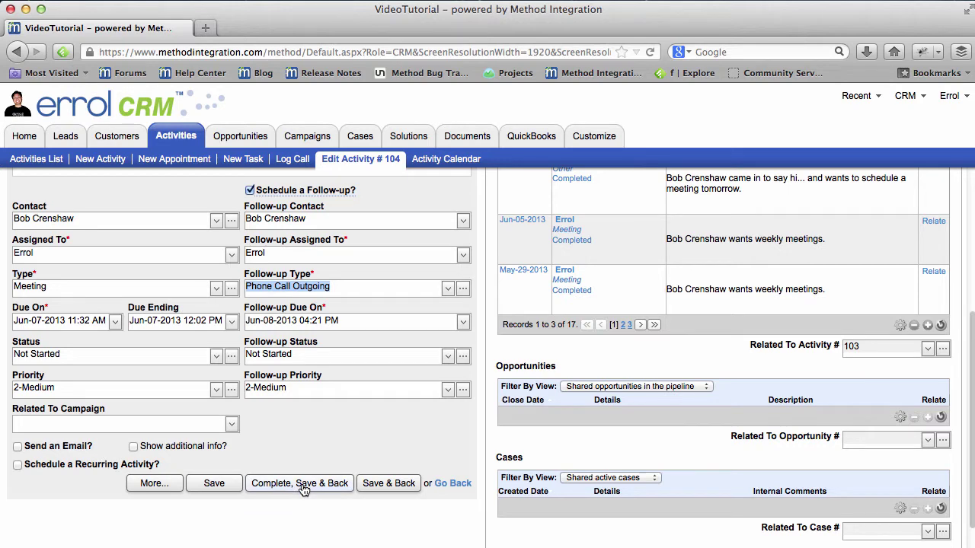
scroll(302, 483, "up", 5)
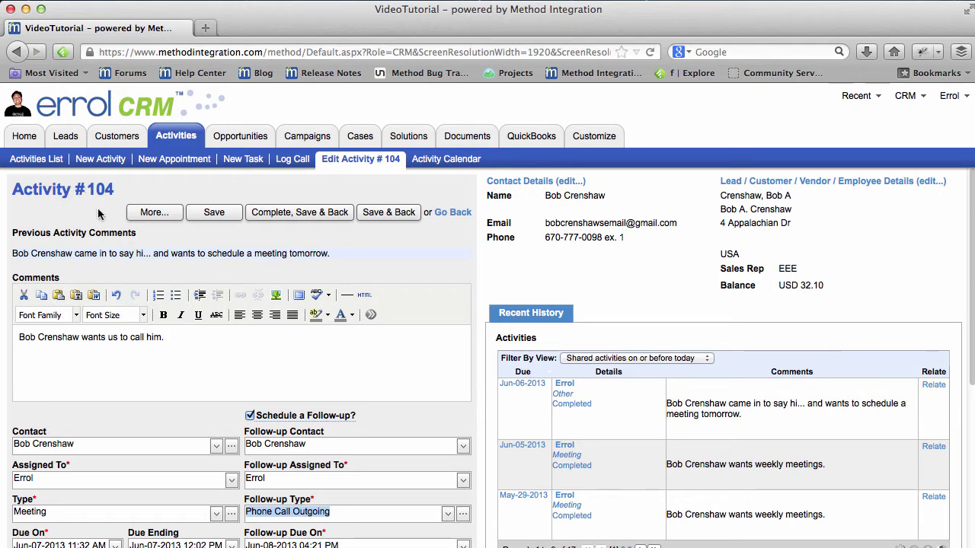
scroll(339, 291, "down", 2)
scroll(347, 296, "down", 2)
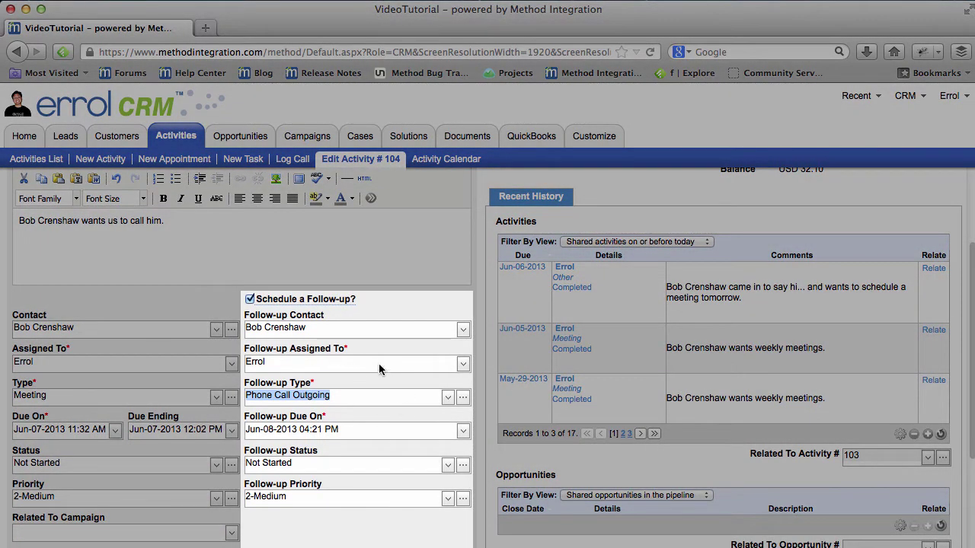
scroll(367, 364, "up", 3)
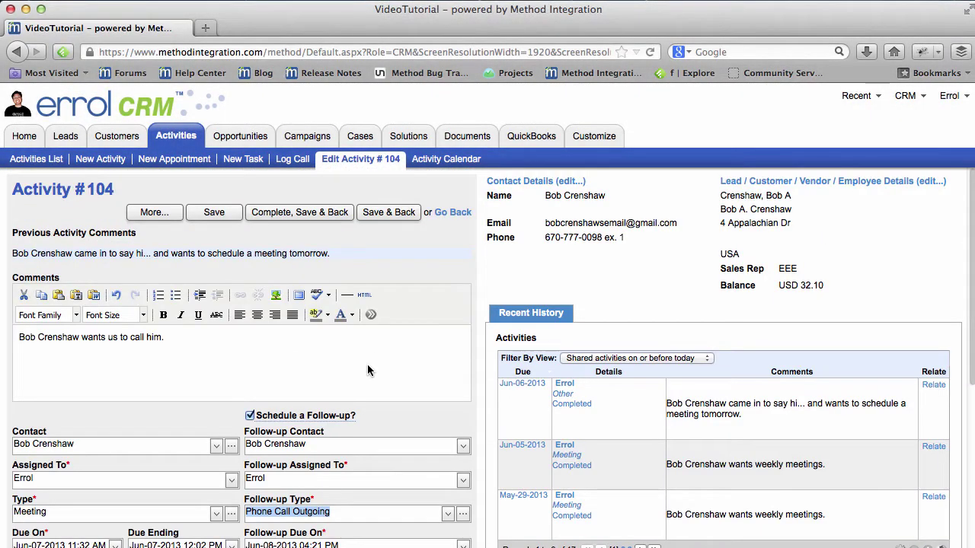
- Complete activity 104, then filter the list to My occurrences due in 'jun'
left_click(307, 217)
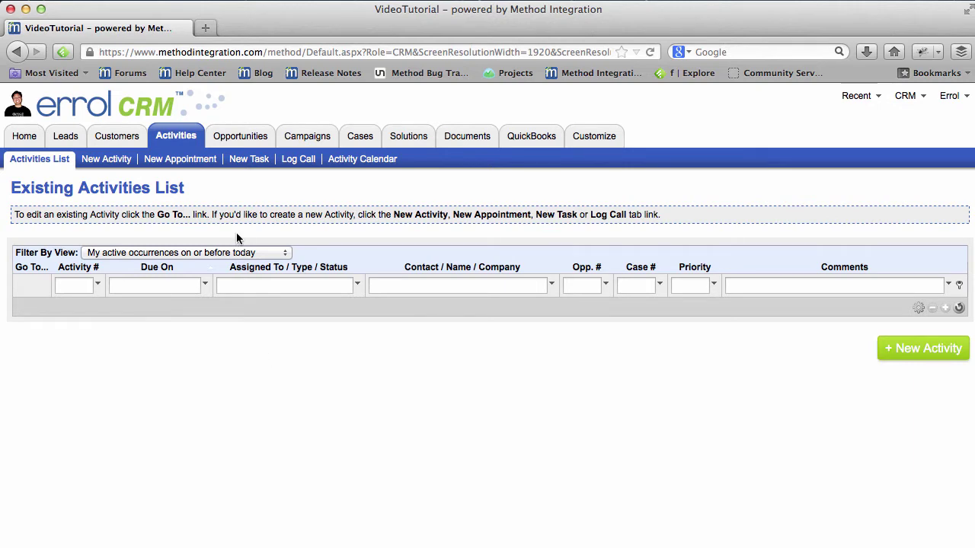
left_click(236, 254)
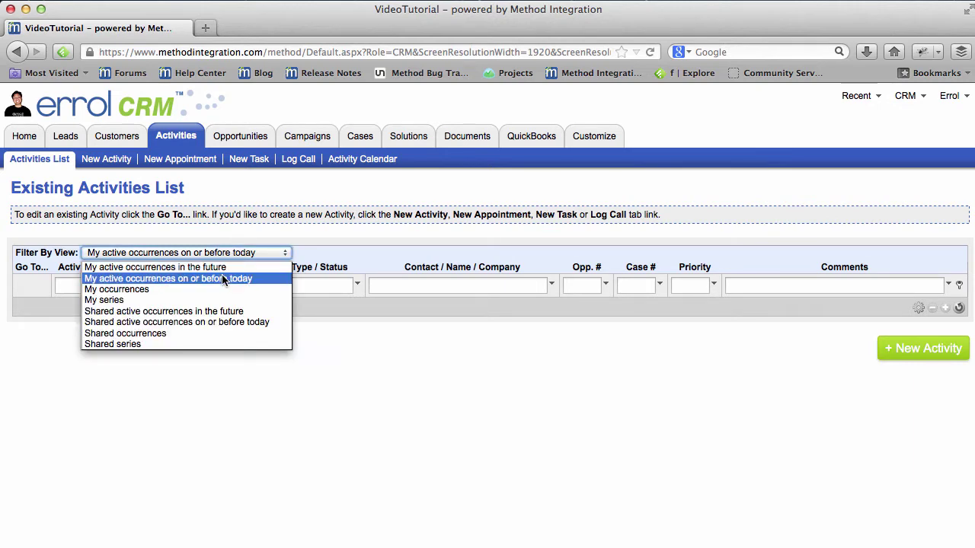
left_click(218, 286)
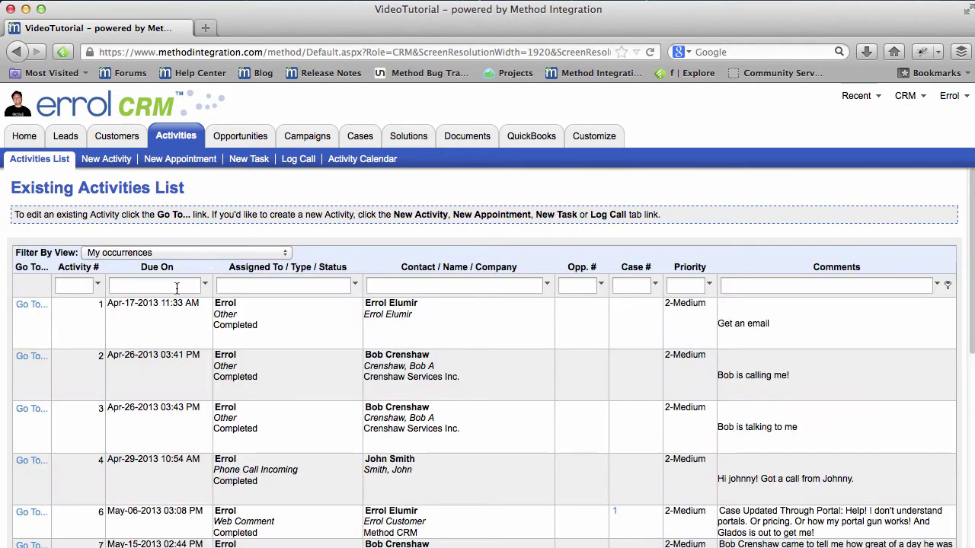
left_click(154, 286)
type("jun")
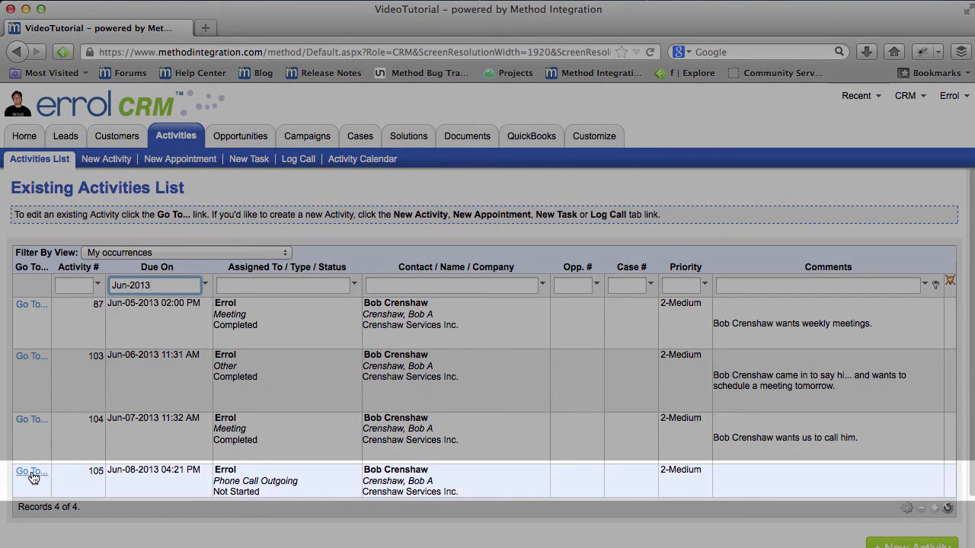
- Open activity 105 and comment that he wants a dinner meeting to discuss in detail
left_click(30, 471)
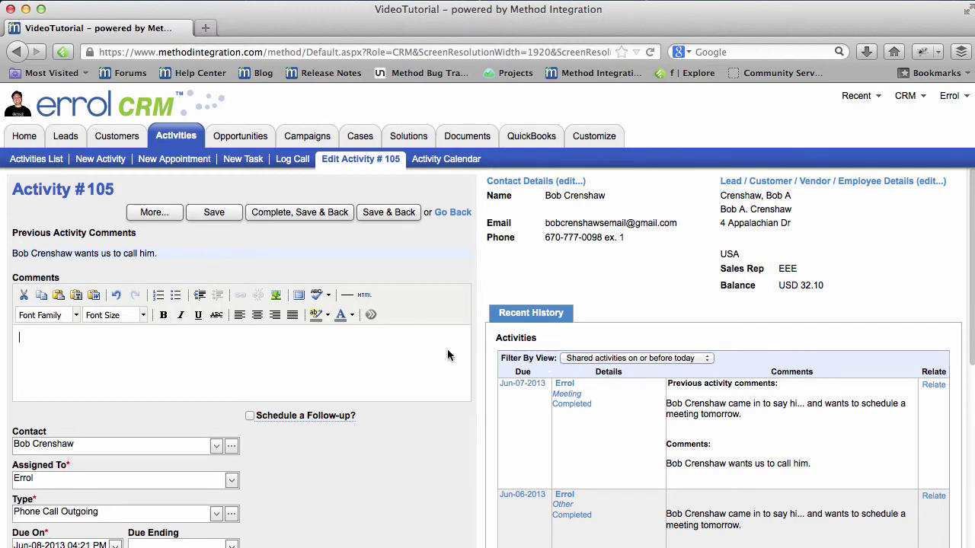
scroll(447, 354, "down", 5)
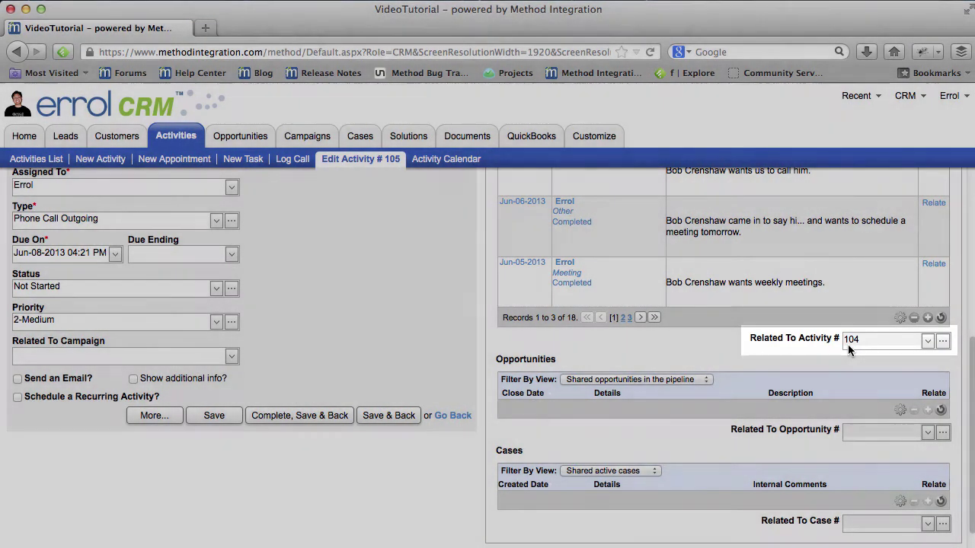
scroll(848, 344, "up", 5)
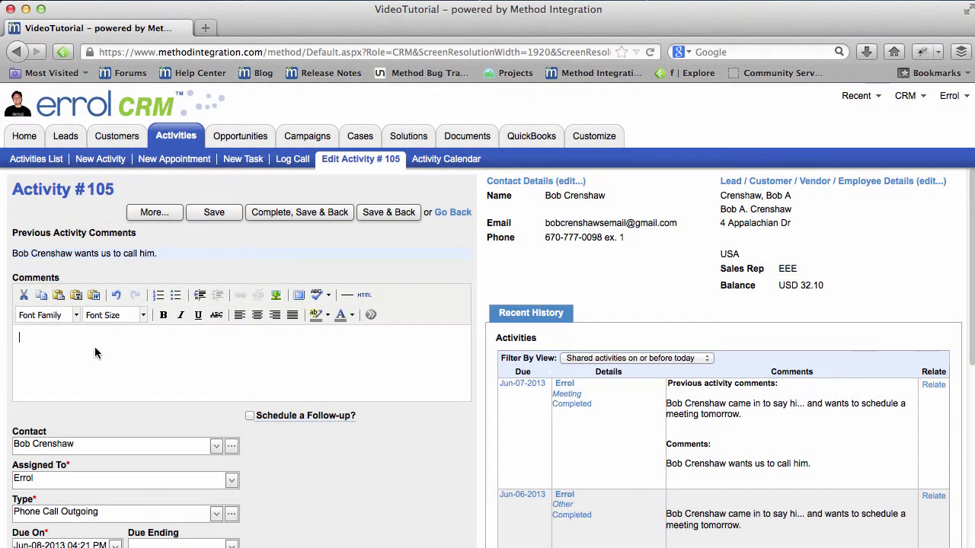
type("Wants to have a dinner")
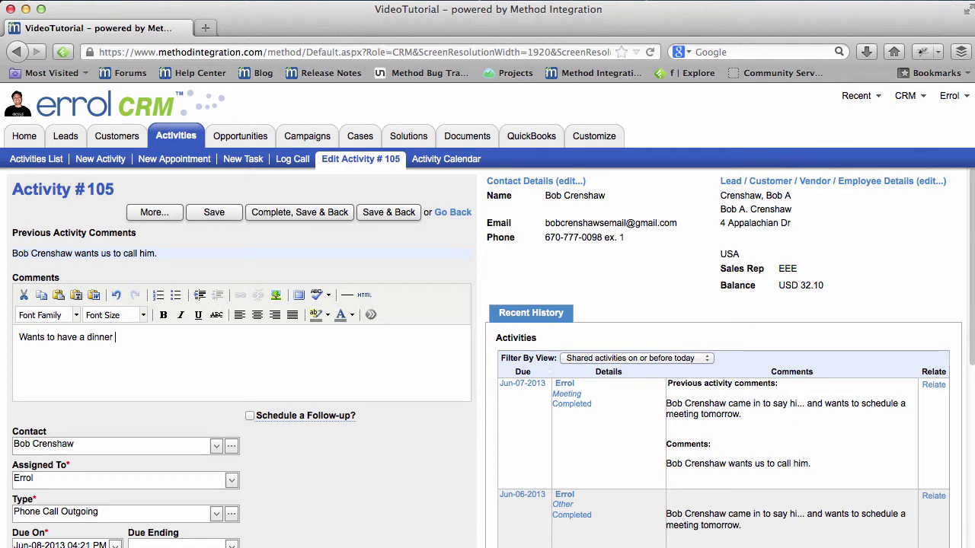
type("meeting to discussing")
key("BackSpace")
key("BackSpace")
key("BackSpace")
type("in detail.")
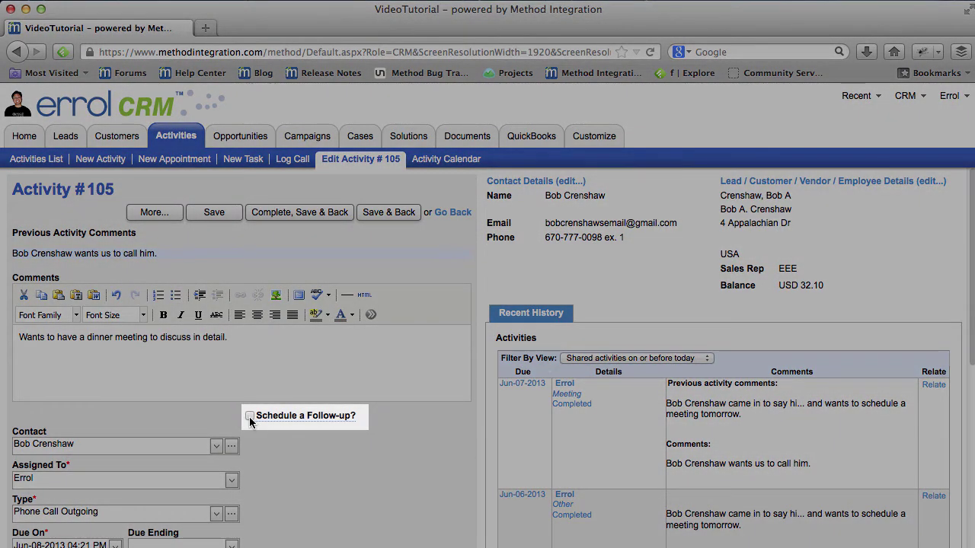
- Schedule a Meeting follow-up for activity 105
left_click(250, 417)
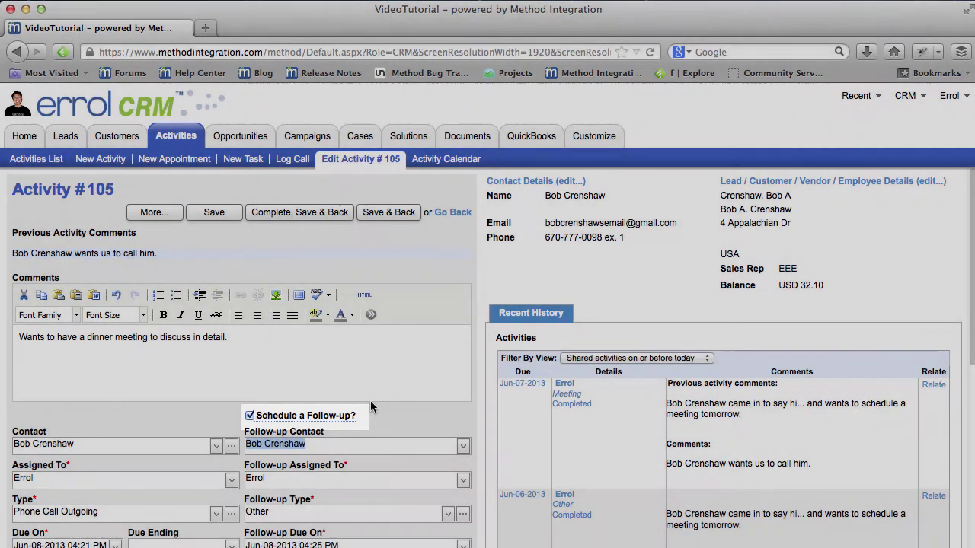
scroll(370, 404, "down", 5)
left_click(447, 323)
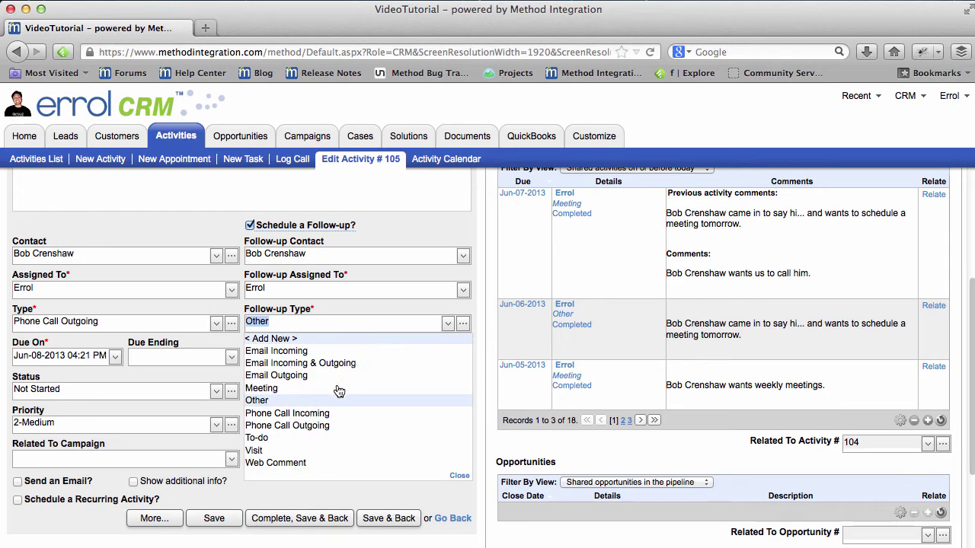
left_click(337, 388)
scroll(338, 388, "up", 5)
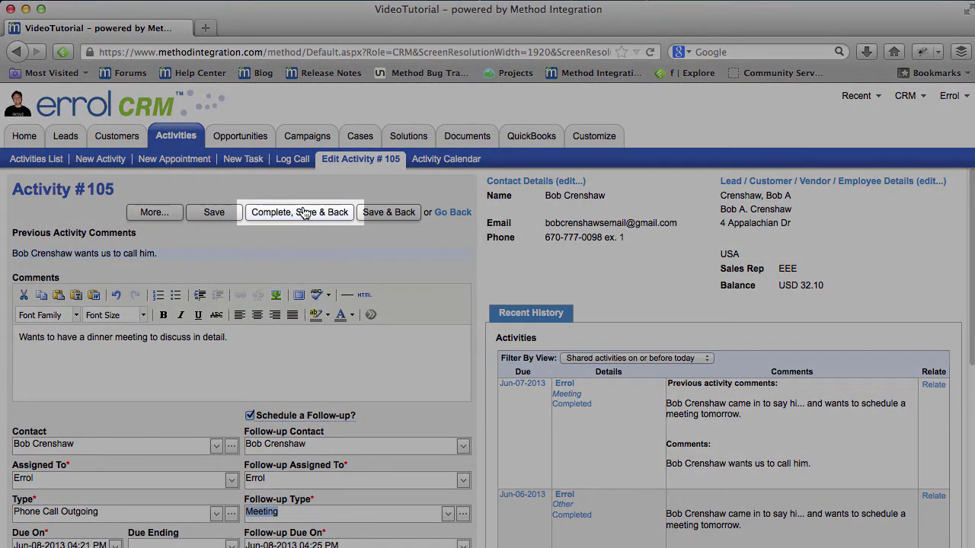
- Complete activity 105, then complete 106 with the comment 'Meeting Successful! DEAL DONE!'
left_click(304, 213)
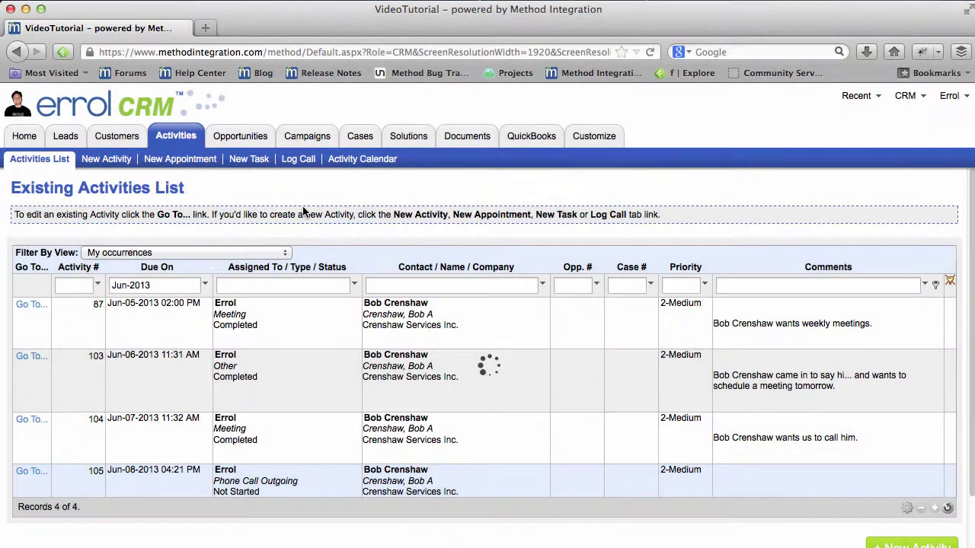
scroll(312, 210, "down", 2)
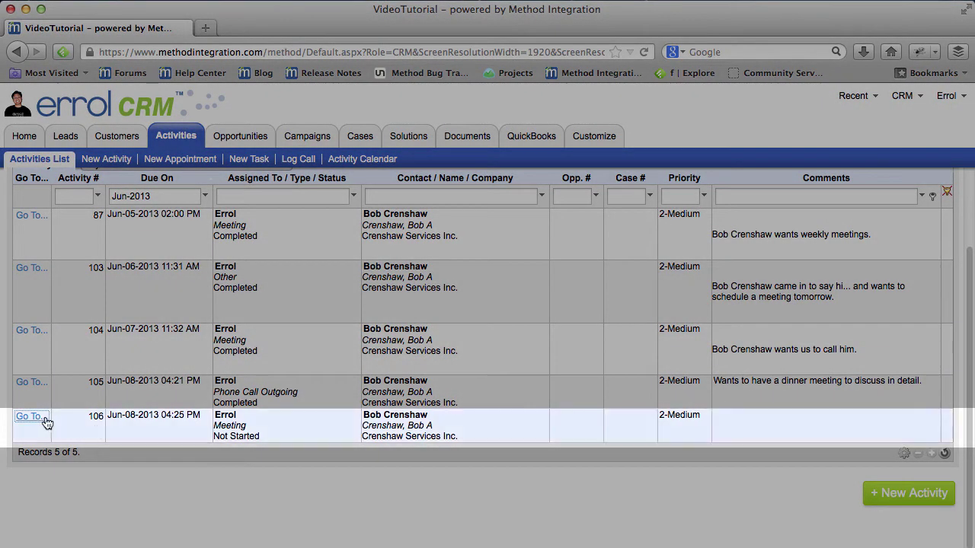
left_click(34, 417)
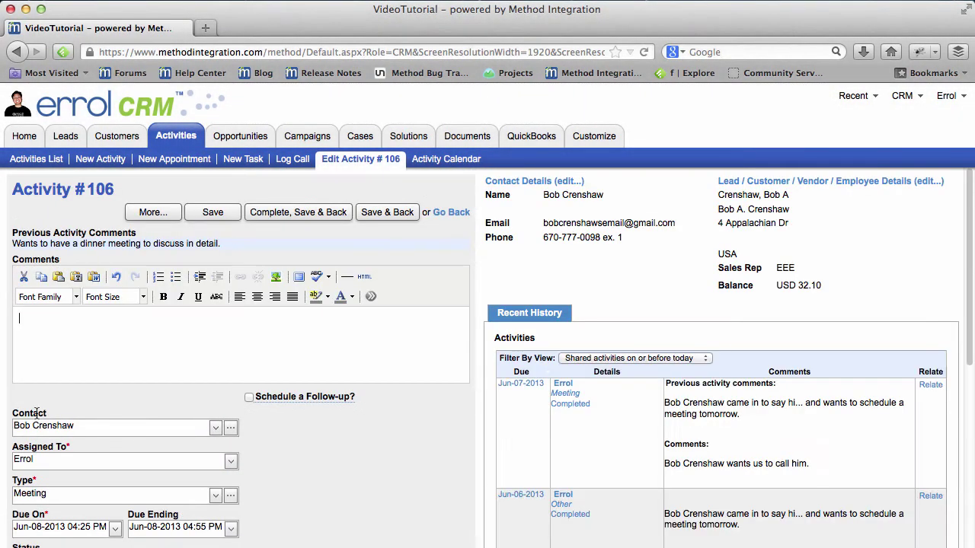
left_click(105, 337)
type("Meeting Successful! DEAL DONE!")
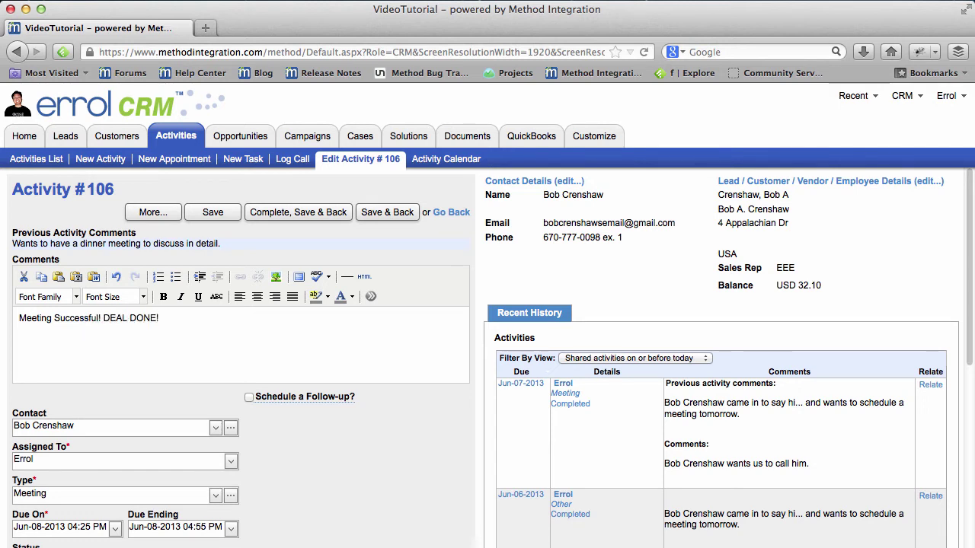
left_click(321, 214)
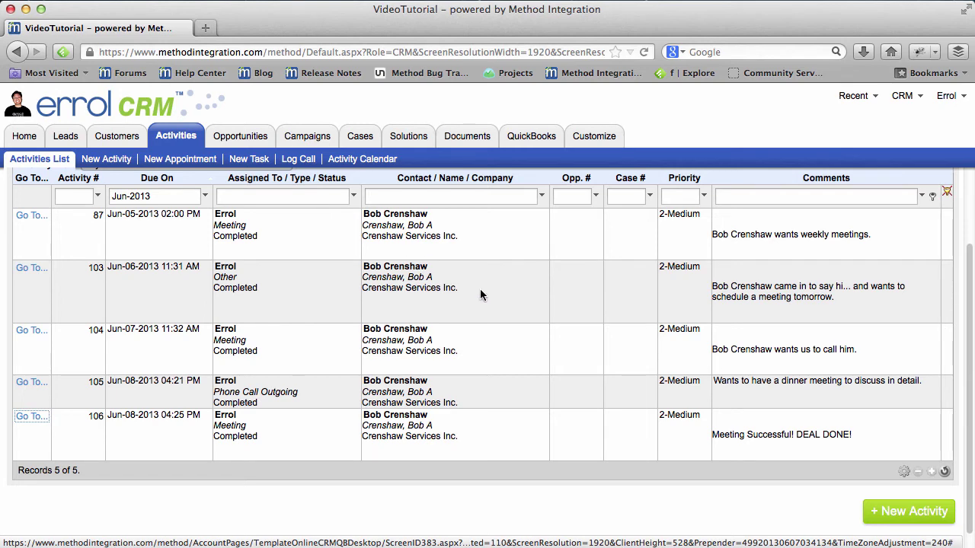
scroll(482, 289, "up", 3)
scroll(482, 290, "down", 3)
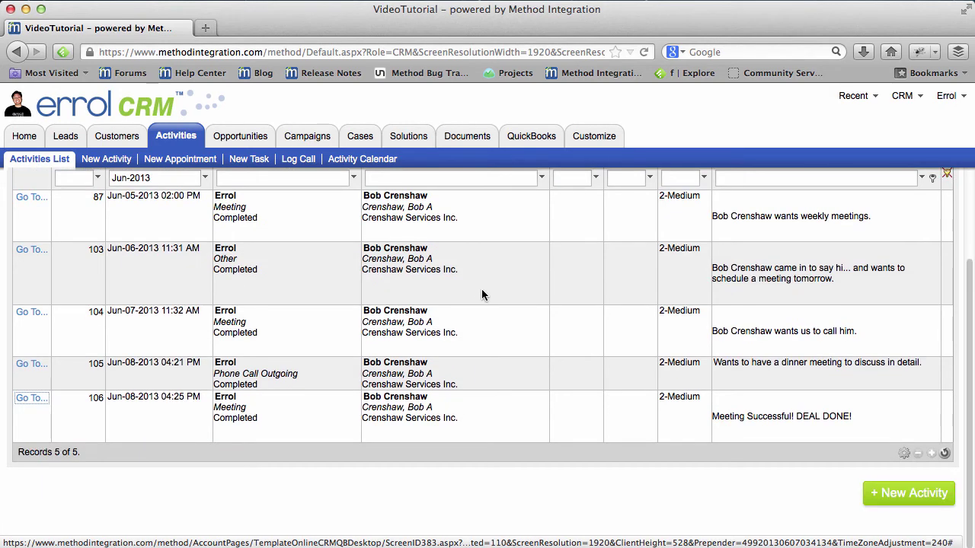
scroll(482, 289, "up", 1)
scroll(482, 290, "up", 1)
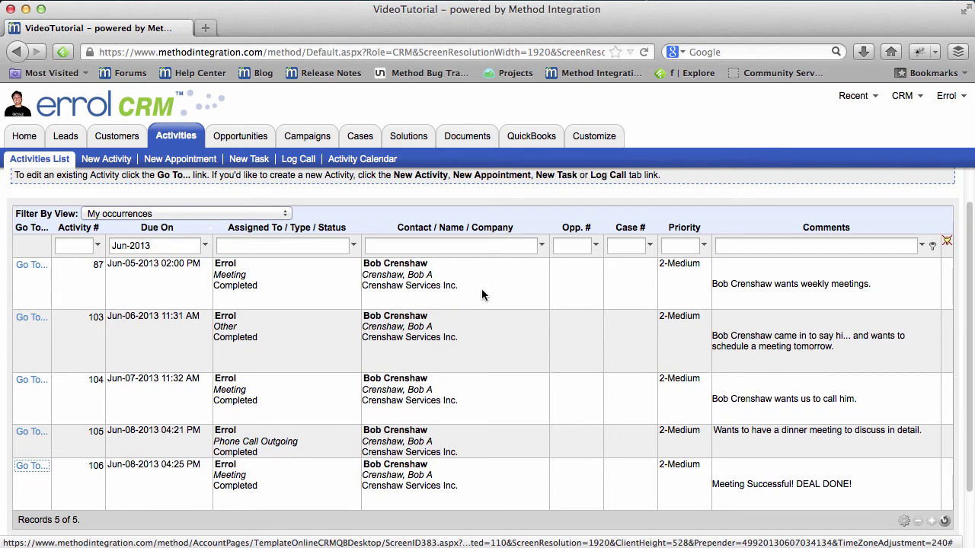